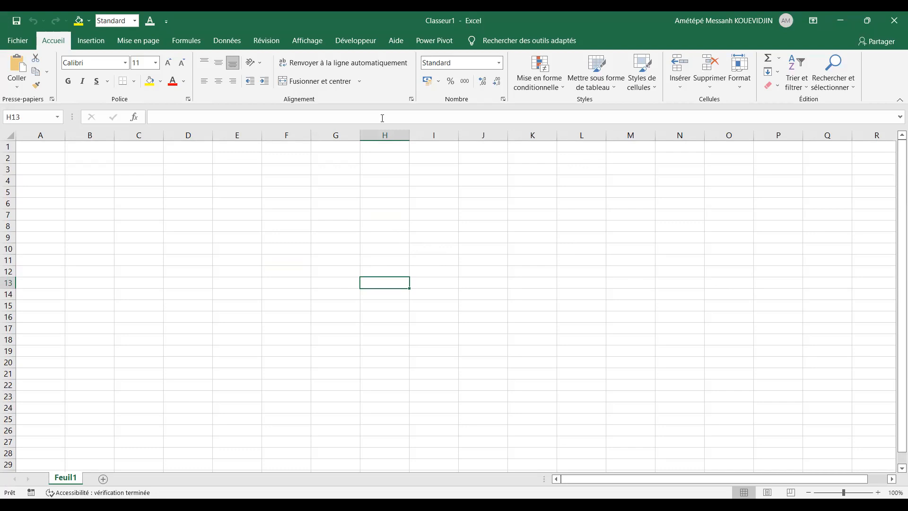
- Enter the column headers Année in A1 and CA in B1
{"action": "left_click", "coordinate": [53, 145]}
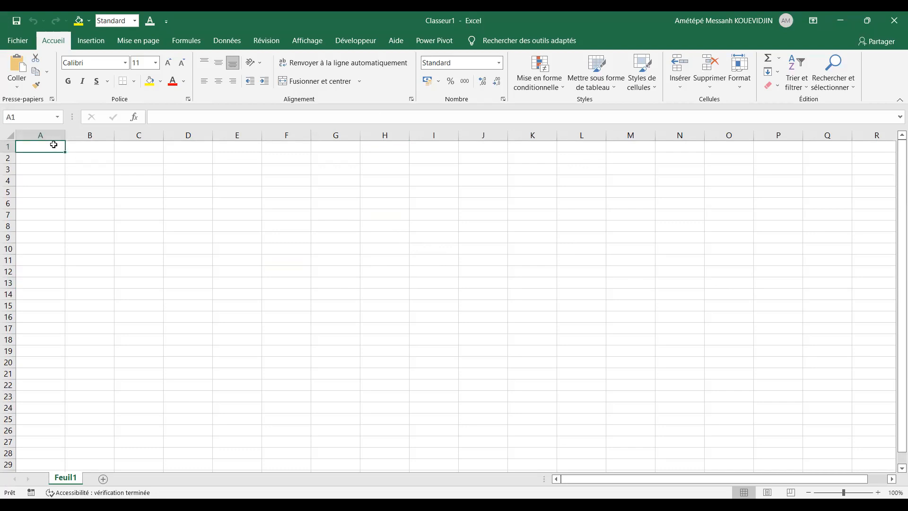
{"action": "type", "text": "Année"}
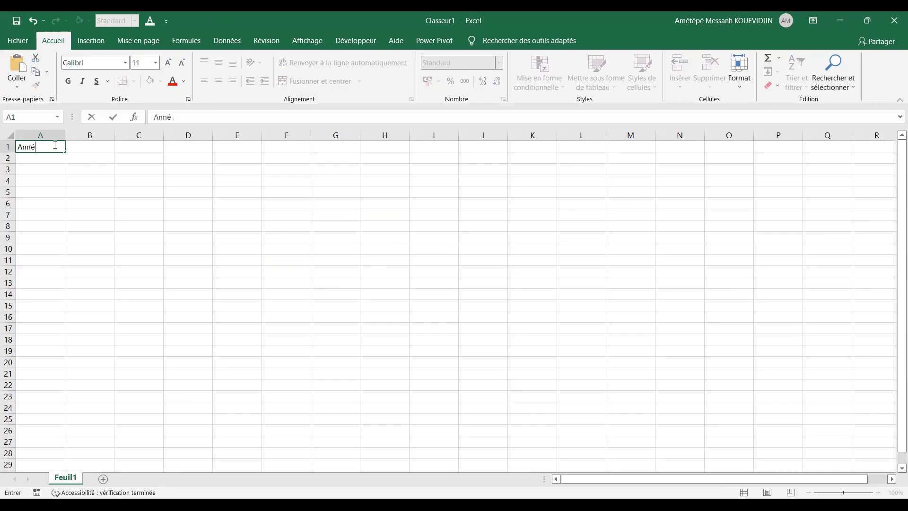
{"action": "key", "text": "Tab"}
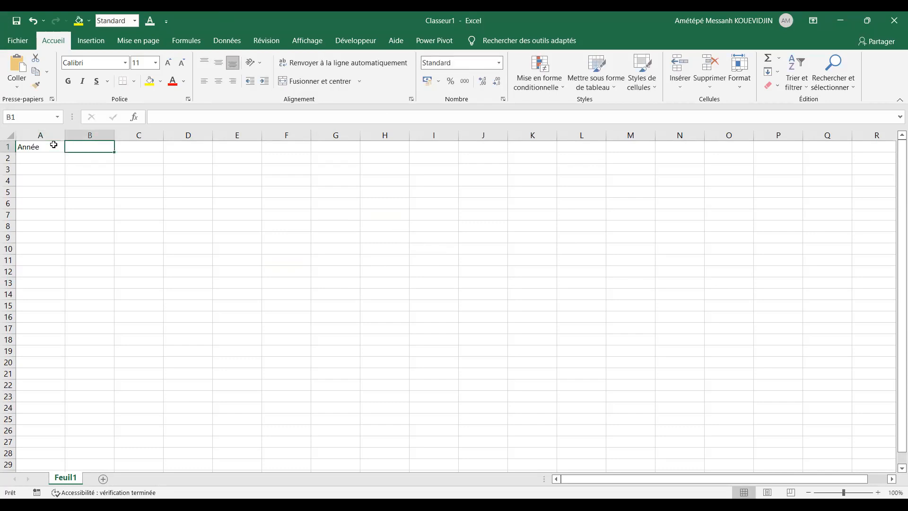
{"action": "type", "text": "CA"}
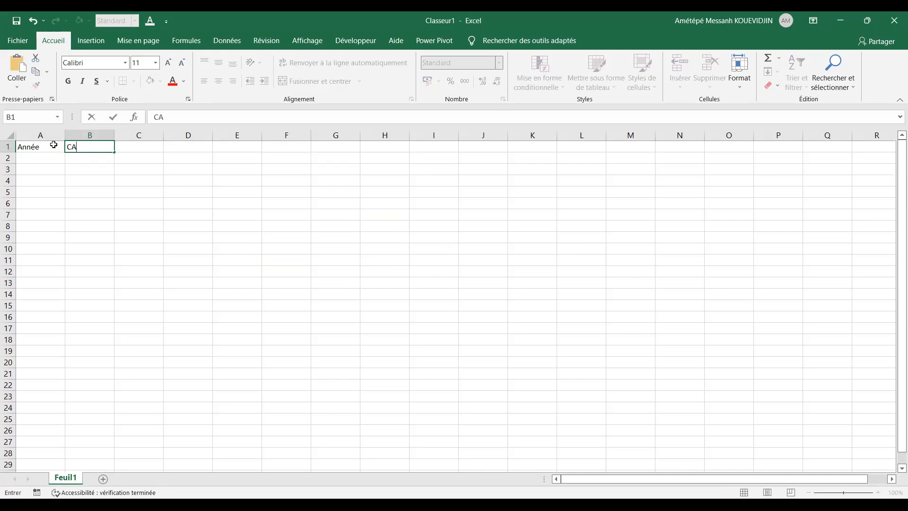
- Fill A2:A10 with the consecutive years 2018 to 2026, extending the series from 2018 and 2019
{"action": "left_click", "coordinate": [45, 158]}
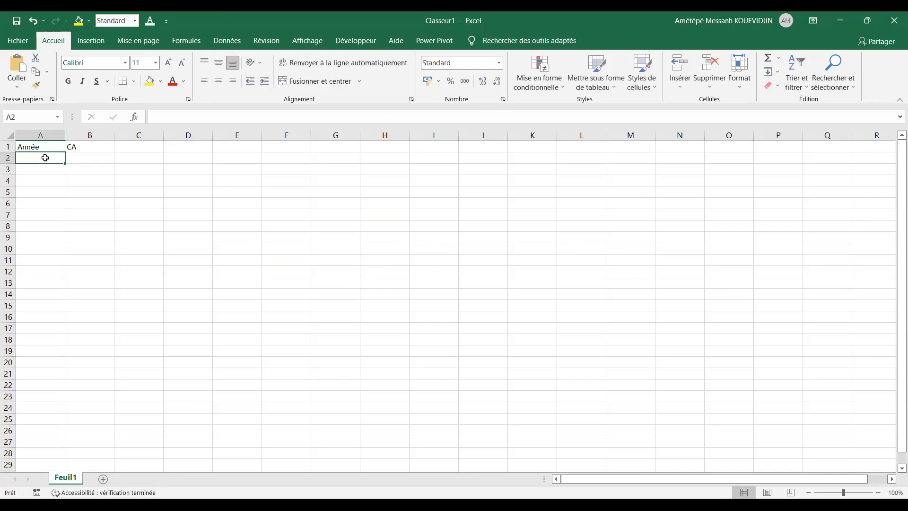
{"action": "type", "text": "201"}
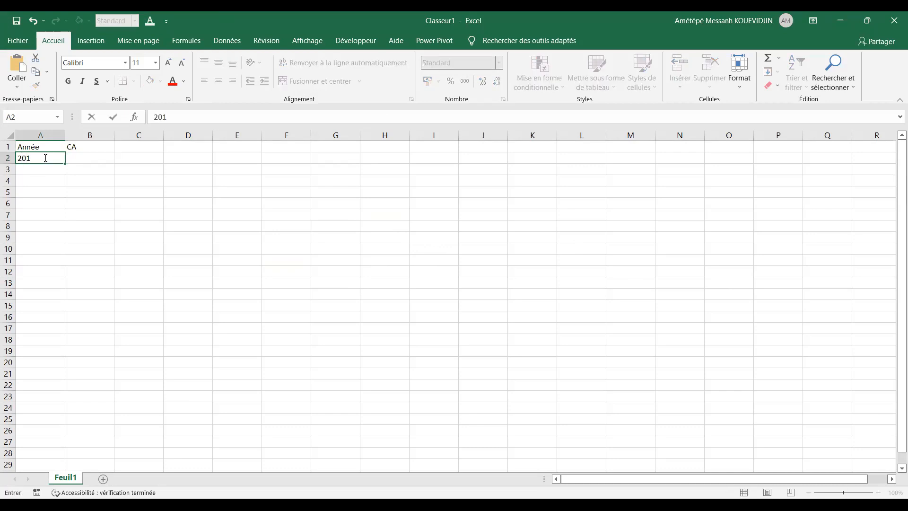
{"action": "type", "text": "8"}
{"action": "left_click", "coordinate": [46, 159]}
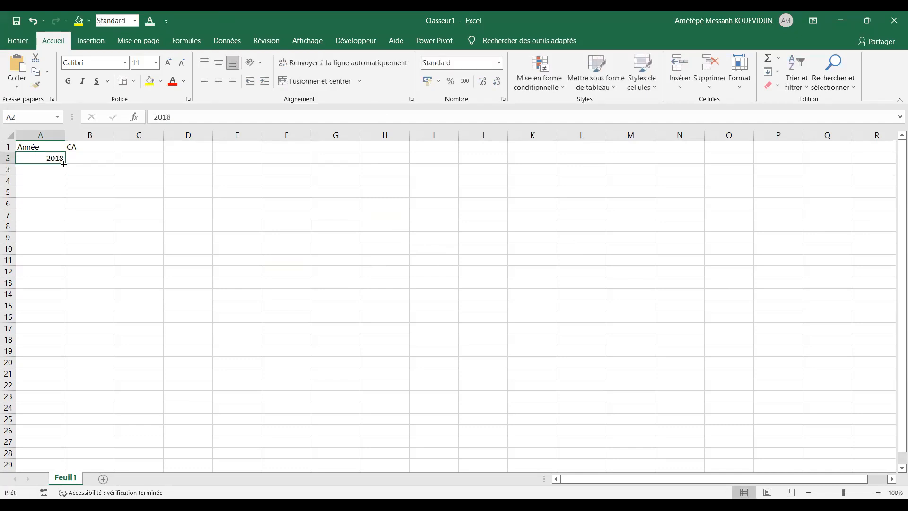
{"action": "left_click_drag", "start_coordinate": [65, 163], "coordinate": [77, 253]}
{"action": "left_click", "coordinate": [57, 171]}
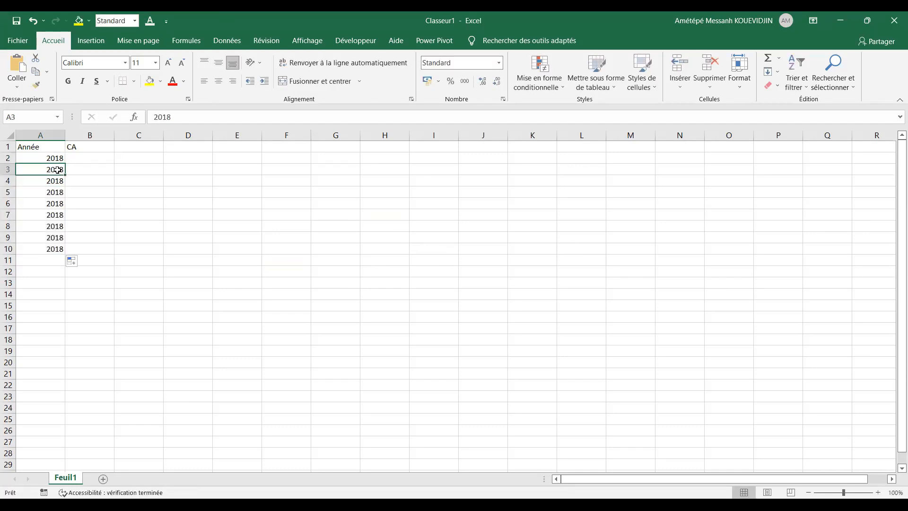
{"action": "type", "text": "2019"}
{"action": "left_click_drag", "start_coordinate": [55, 159], "coordinate": [56, 170]}
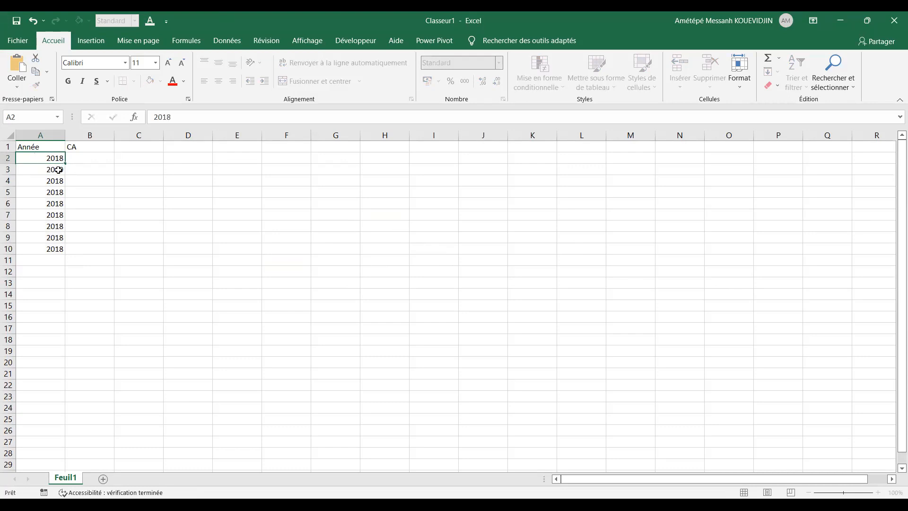
{"action": "left_click_drag", "start_coordinate": [71, 253], "coordinate": [95, 250]}
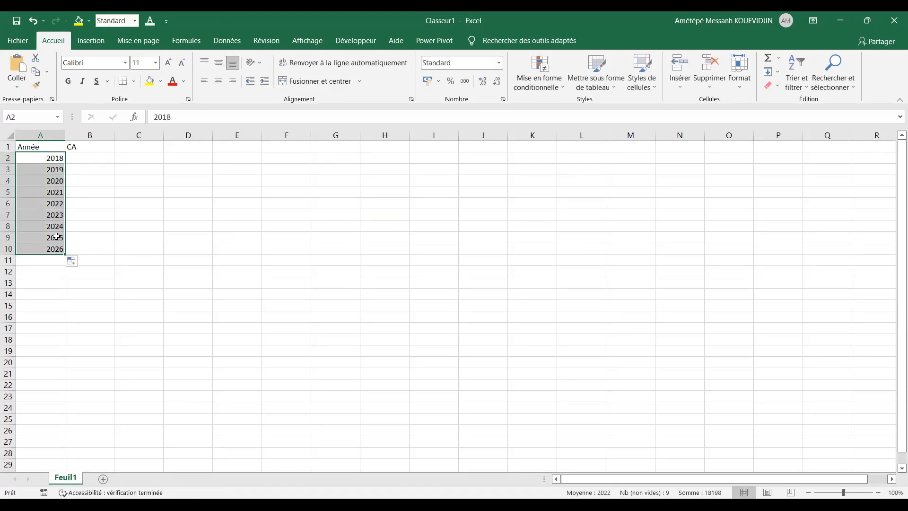
- Enter the CA values 15000, 35000, 15020 and 12500 for the years 2018 to 2021 in B2:B5
{"action": "left_click", "coordinate": [67, 159]}
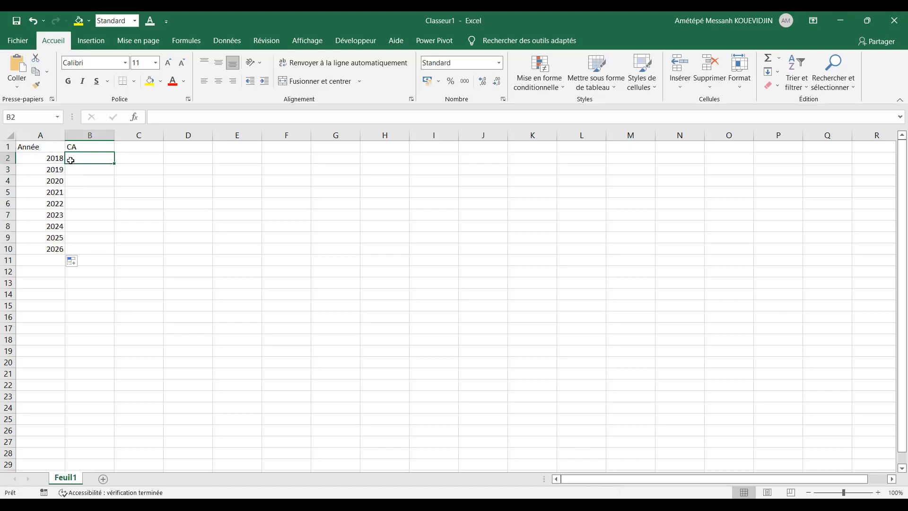
{"action": "type", "text": "15000"}
{"action": "key", "text": "Tab"}
{"action": "left_click", "coordinate": [84, 169]}
{"action": "type", "text": "35000"}
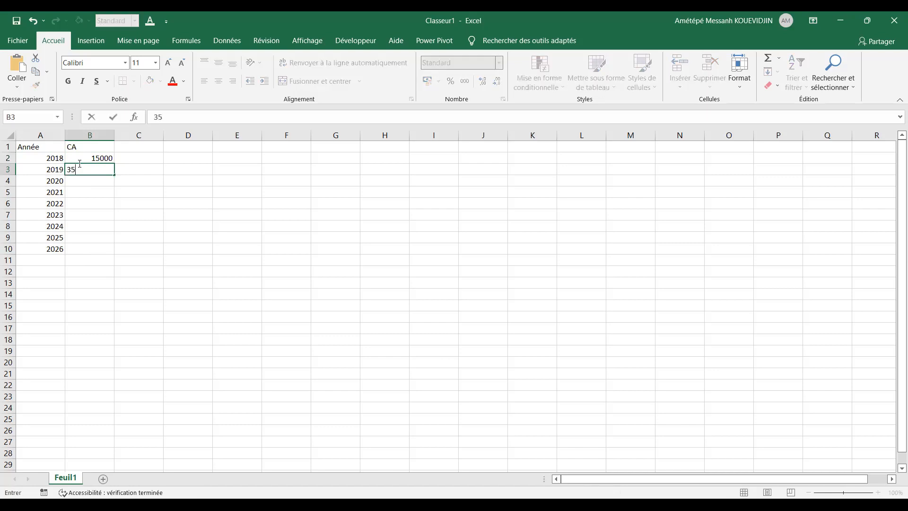
{"action": "left_click", "coordinate": [91, 194]}
{"action": "left_click", "coordinate": [97, 177]}
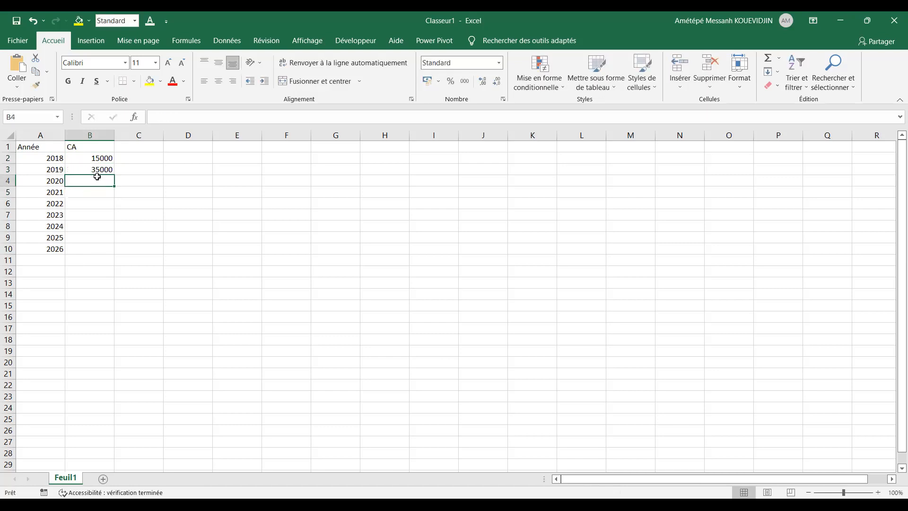
{"action": "type", "text": "15020"}
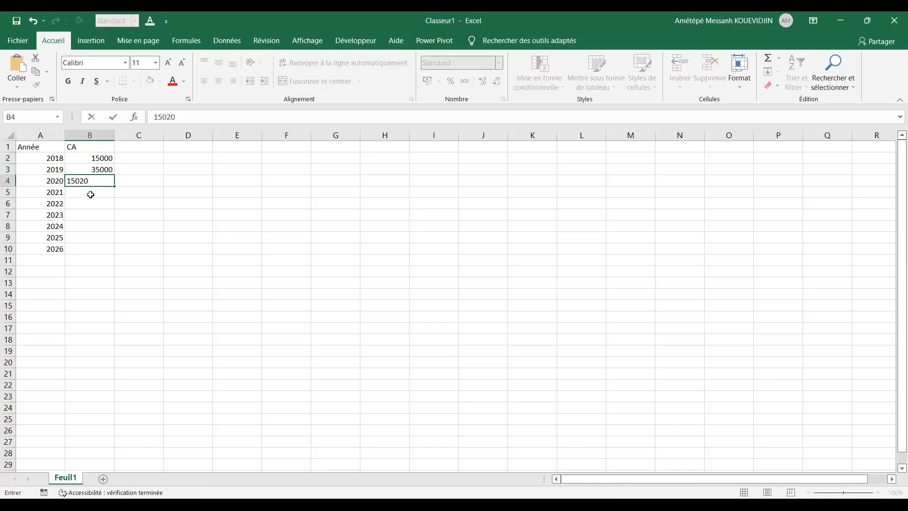
{"action": "left_click", "coordinate": [91, 193]}
{"action": "type", "text": "1250"}
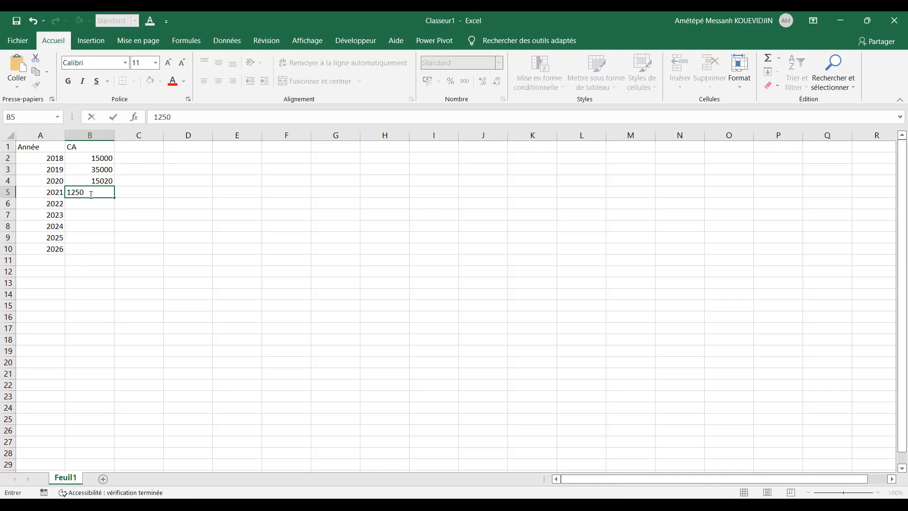
{"action": "type", "text": "0"}
{"action": "key", "text": "Return"}
- Delete the rows for the years 2022 to 2026, which have no CA value
{"action": "left_click", "coordinate": [10, 203]}
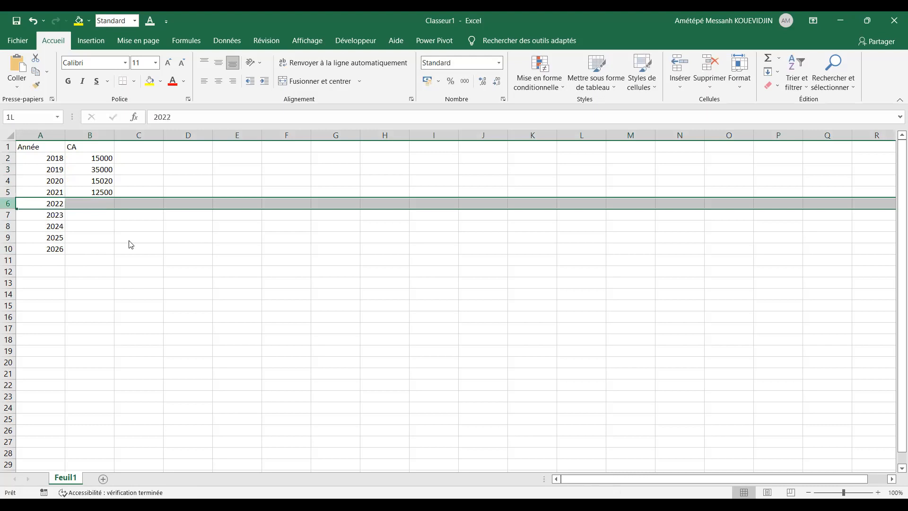
{"action": "left_click_drag", "start_coordinate": [11, 203], "coordinate": [131, 244]}
{"action": "right_click", "coordinate": [97, 218]}
{"action": "left_click", "coordinate": [137, 312]}
{"action": "left_click_drag", "start_coordinate": [40, 147], "coordinate": [110, 194]}
{"action": "left_click", "coordinate": [17, 21]}
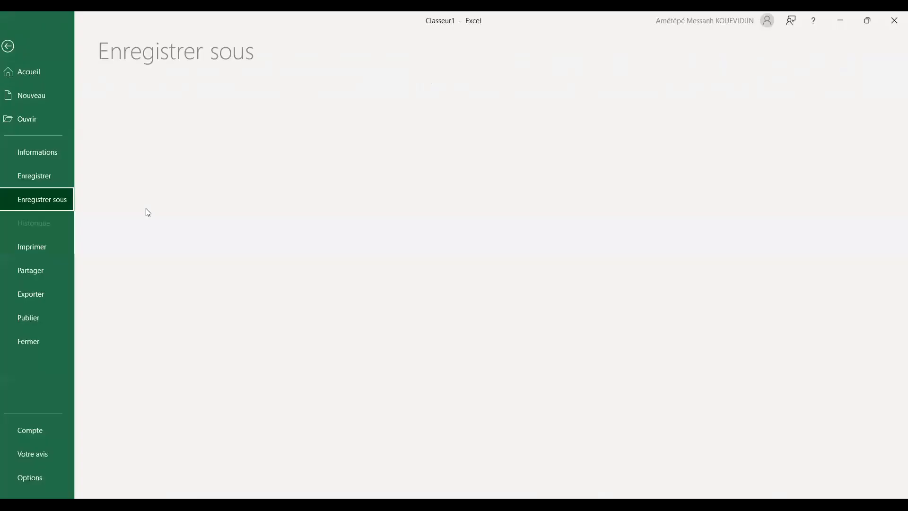
{"action": "key", "text": "Escape"}
{"action": "left_click", "coordinate": [181, 250]}
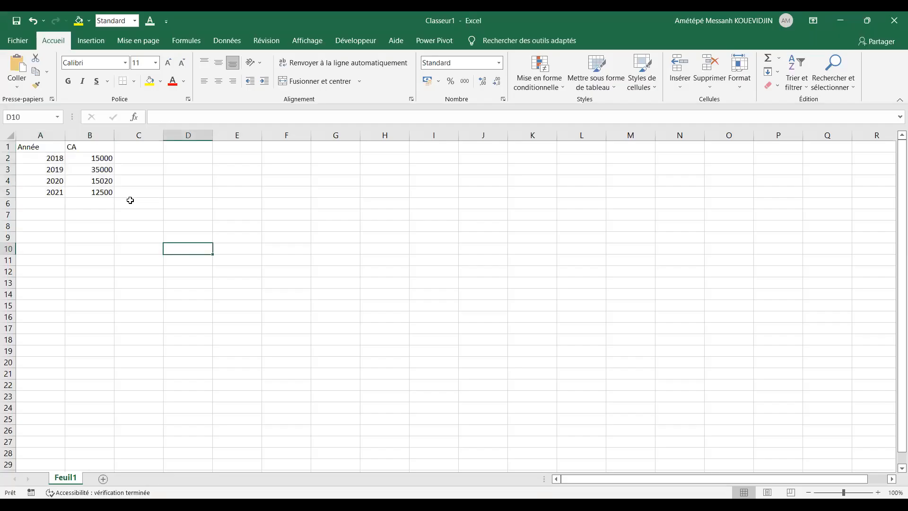
- Format the whole CA column with a thousands separator and no decimals
{"action": "left_click", "coordinate": [95, 136]}
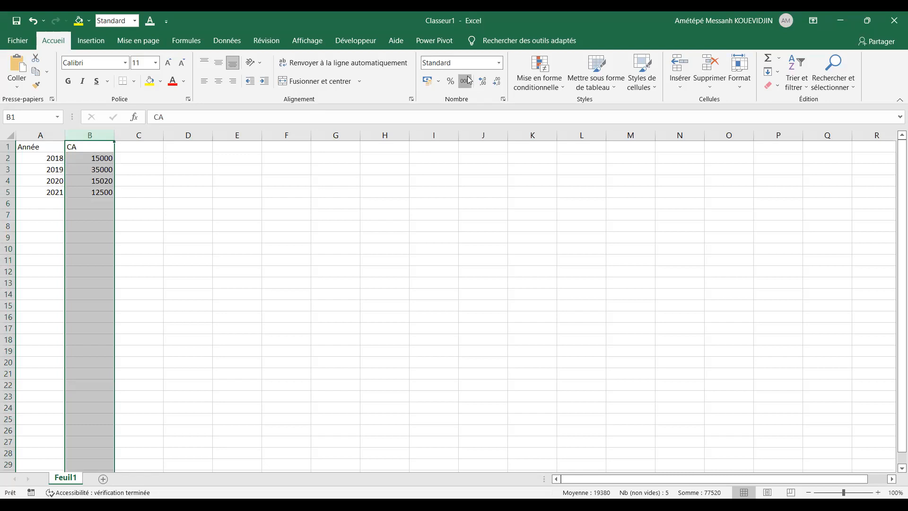
{"action": "left_click", "coordinate": [464, 81]}
{"action": "left_click", "coordinate": [279, 261]}
- Change the 2019 CA value in B3 to 20000
{"action": "left_click", "coordinate": [107, 159]}
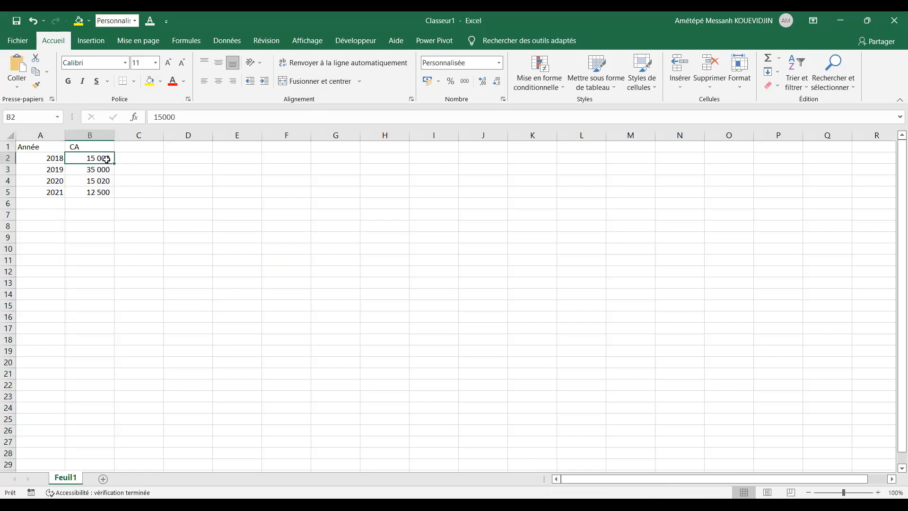
{"action": "left_click", "coordinate": [105, 169]}
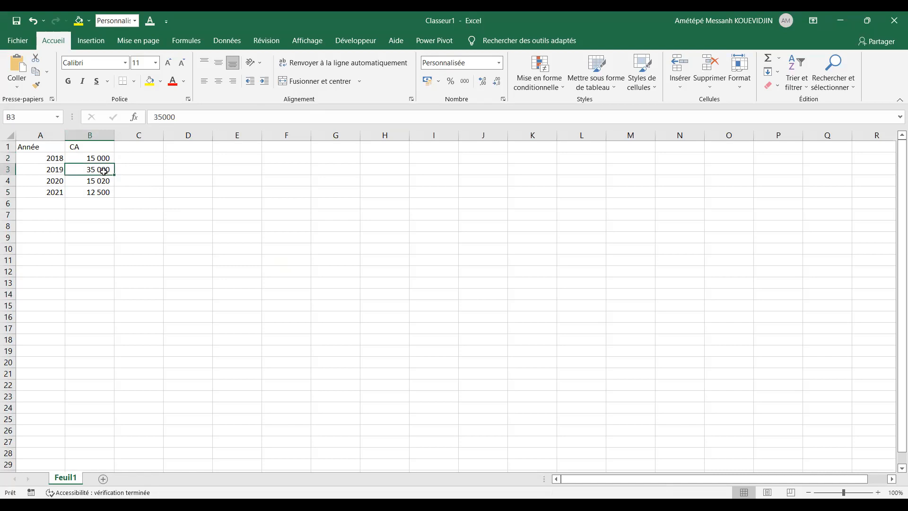
{"action": "type", "text": "20000"}
{"action": "left_click", "coordinate": [156, 178]}
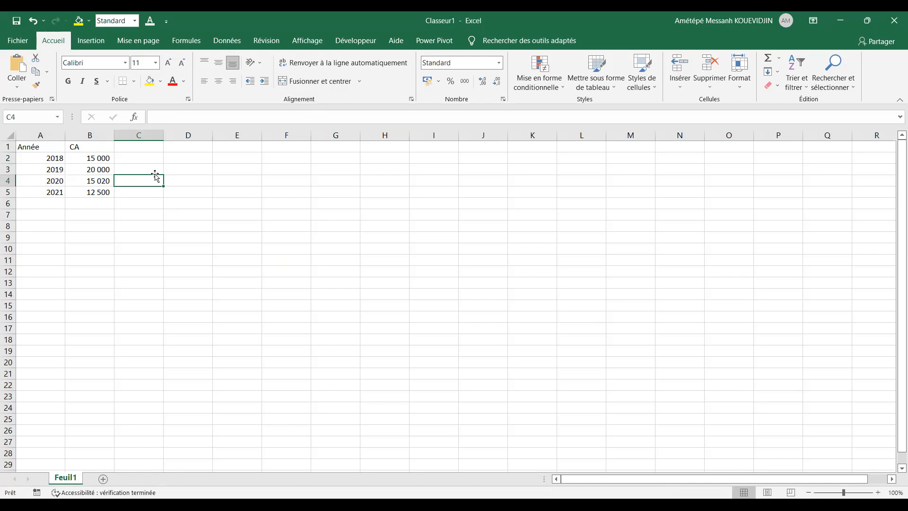
{"action": "left_click", "coordinate": [77, 178]}
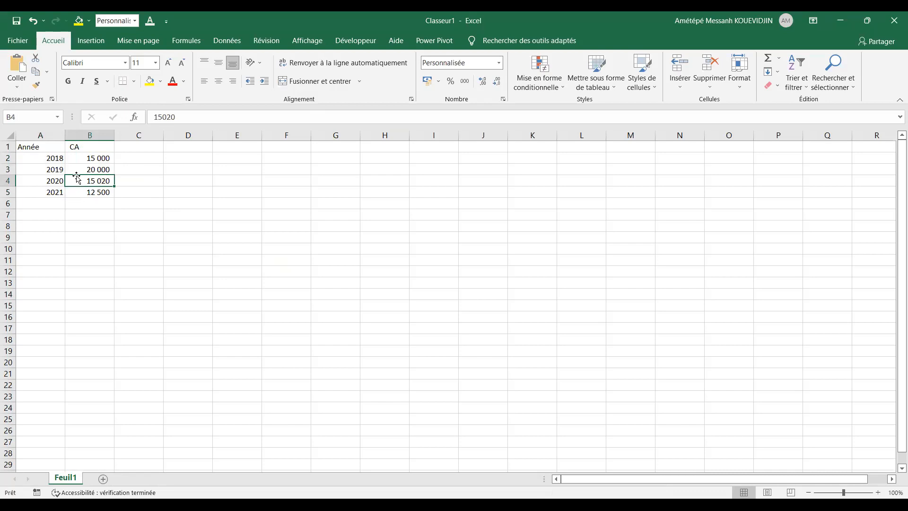
{"action": "left_click", "coordinate": [95, 201]}
{"action": "type", "text": "=r"}
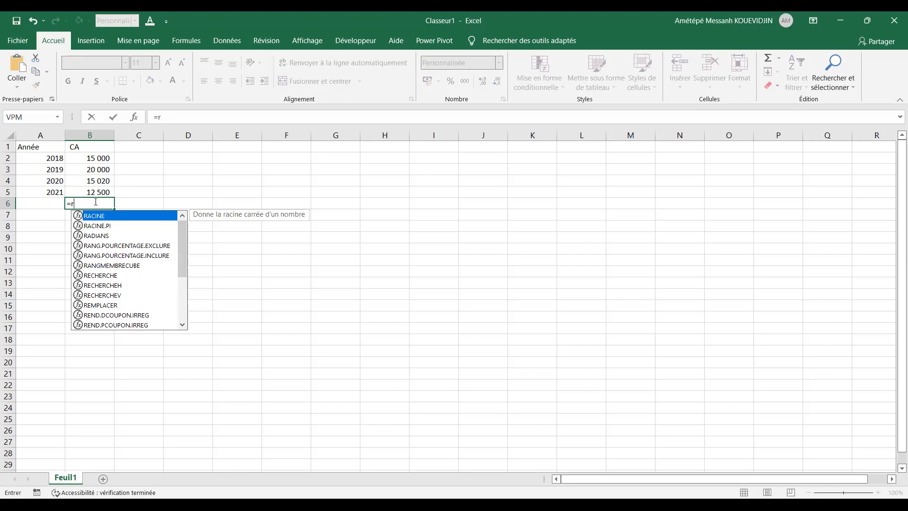
{"action": "key", "text": "BackSpace"}
{"action": "type", "text": "pre"}
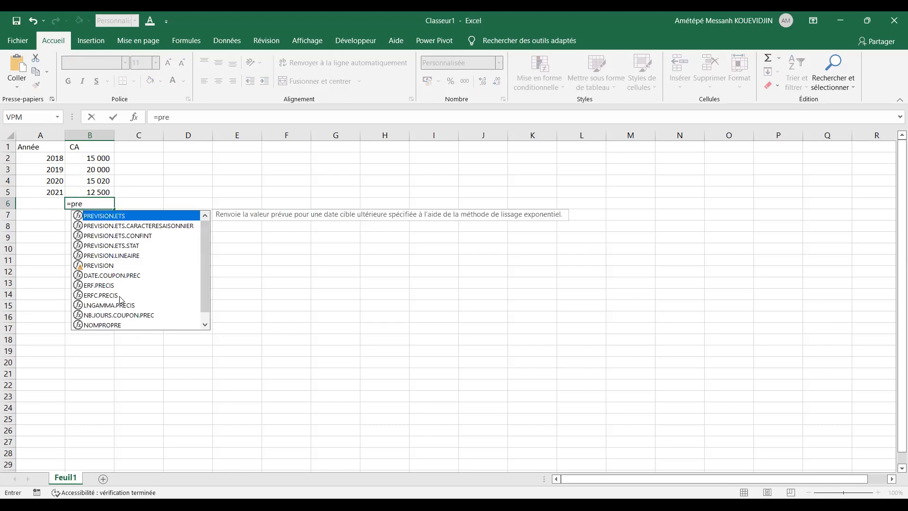
{"action": "type", "text": "v"}
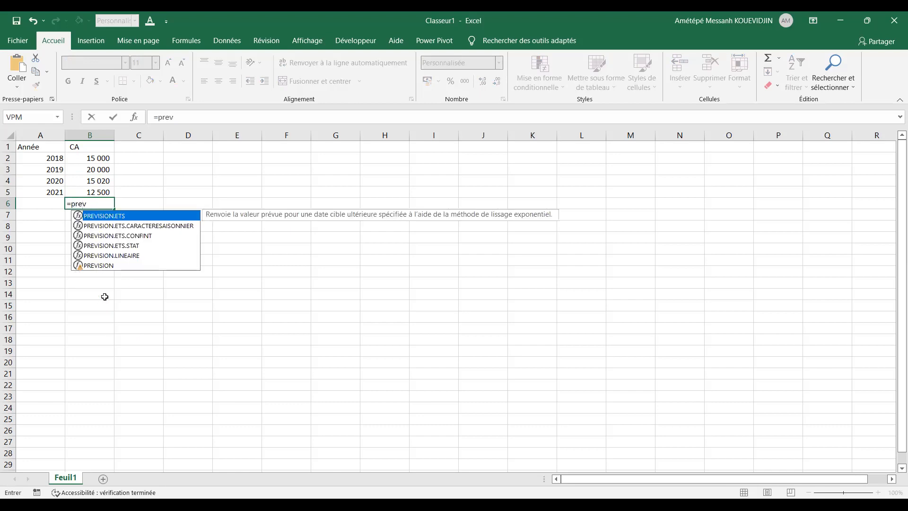
{"action": "double_click", "coordinate": [100, 265]}
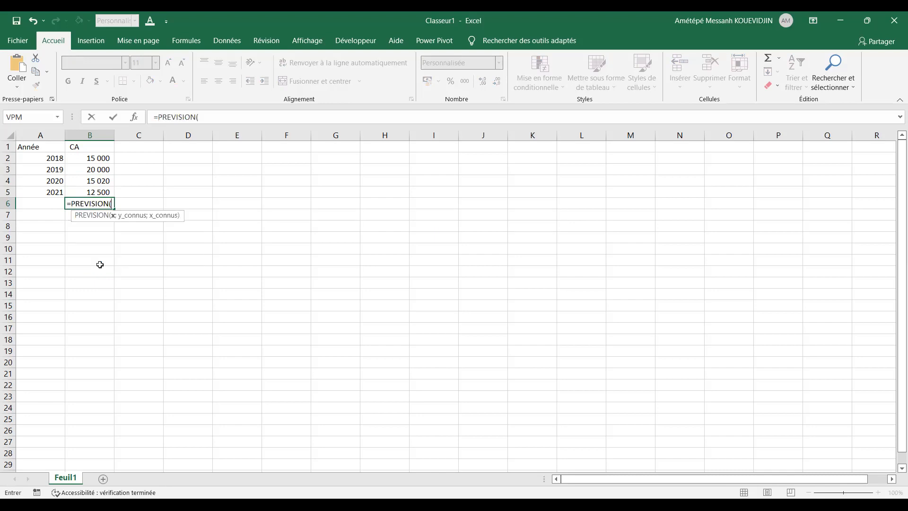
{"action": "key", "text": "Escape"}
- Start creating a forecast sheet (Feuille de prévision) from the Année and CA table
{"action": "left_click", "coordinate": [69, 182]}
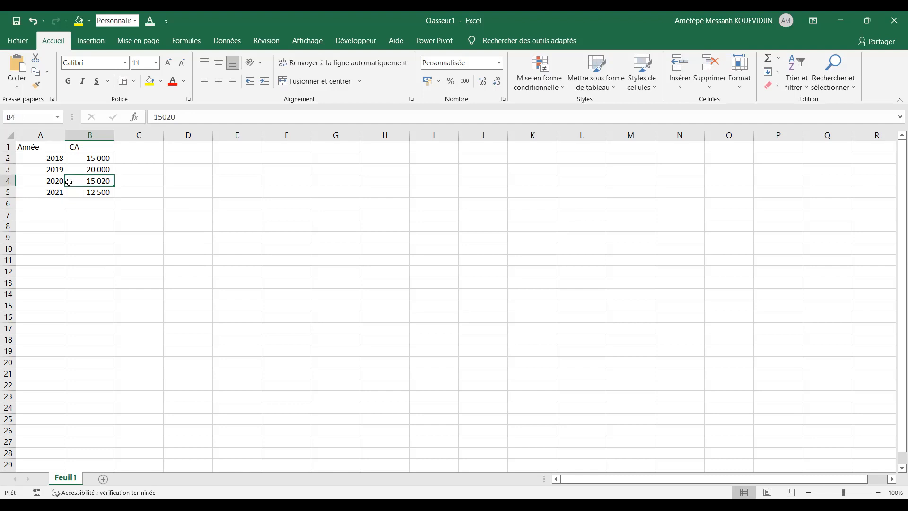
{"action": "left_click", "coordinate": [232, 41]}
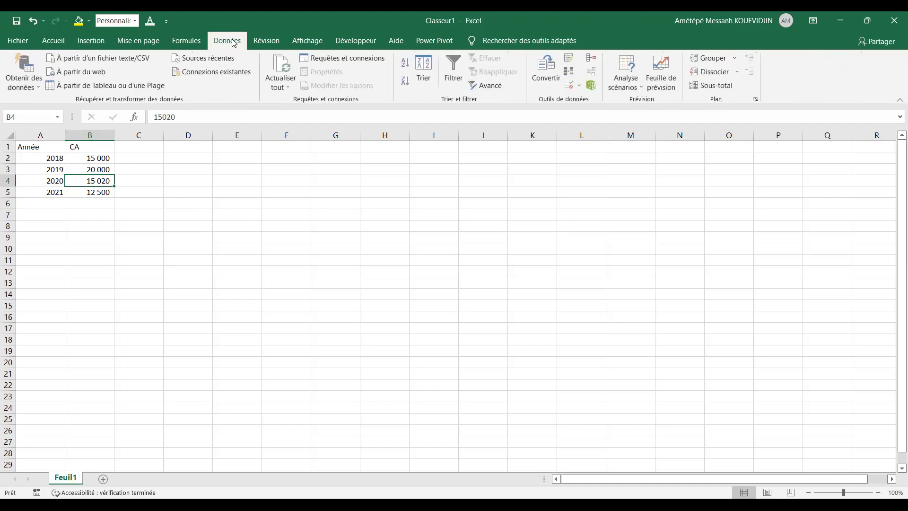
{"action": "left_click", "coordinate": [54, 178]}
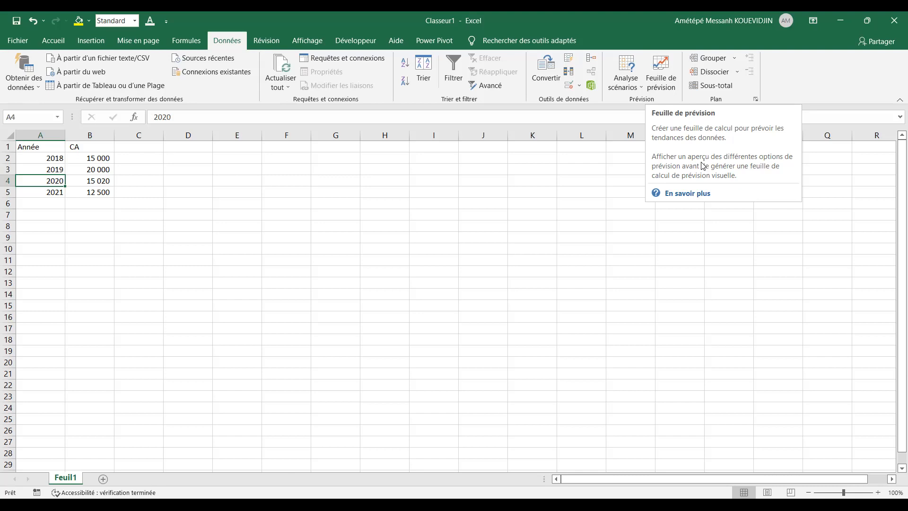
{"action": "left_click", "coordinate": [83, 178]}
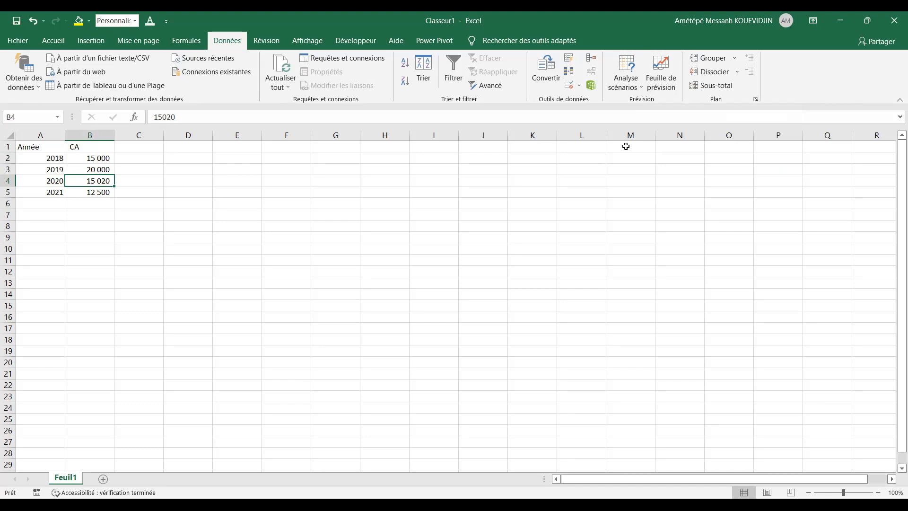
{"action": "left_click", "coordinate": [665, 72]}
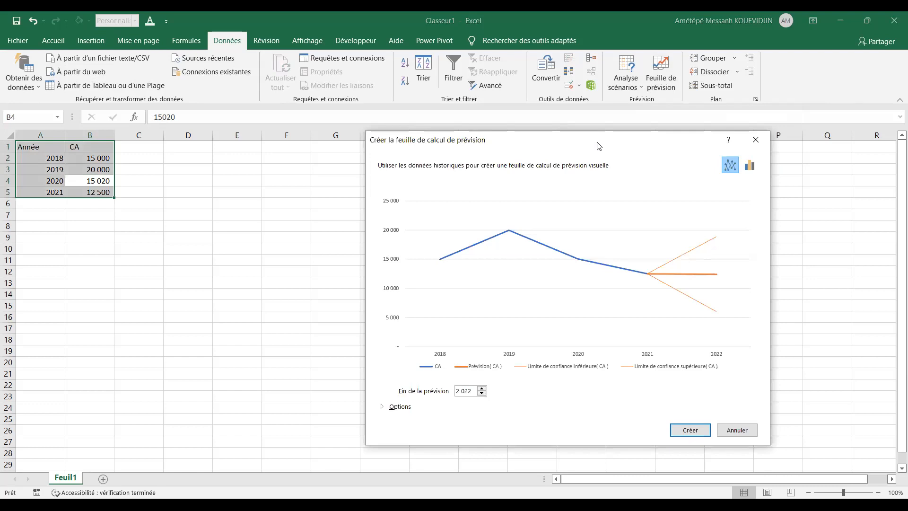
- Preview the forecast as a column chart and switch it back to the line chart
{"action": "left_click_drag", "start_coordinate": [598, 143], "coordinate": [425, 81]}
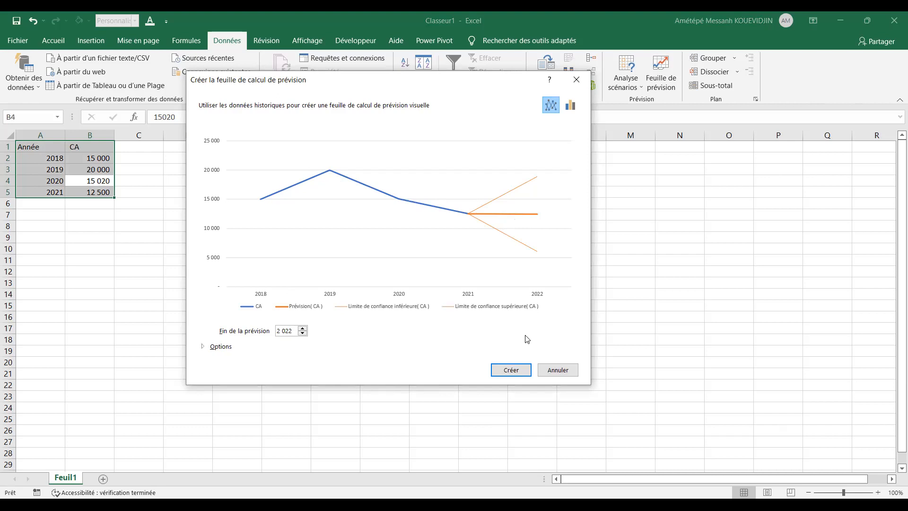
{"action": "left_click", "coordinate": [571, 105]}
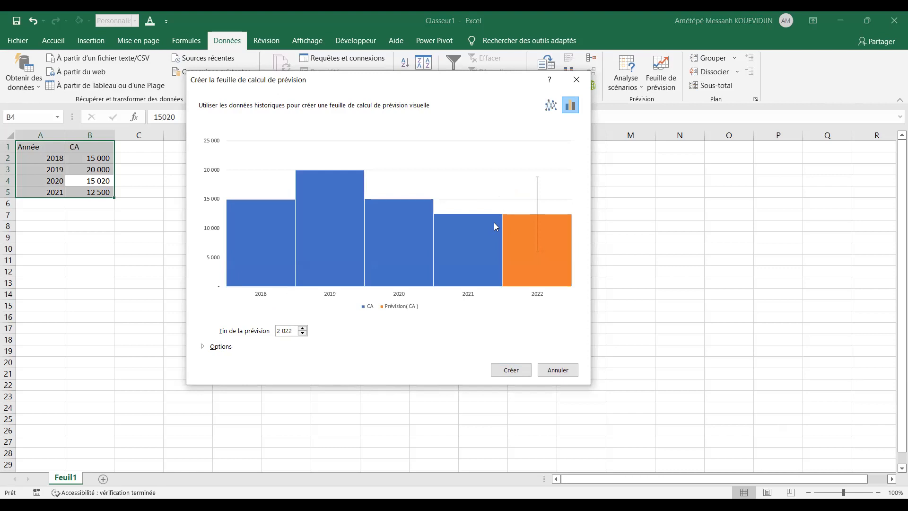
{"action": "left_click", "coordinate": [551, 105]}
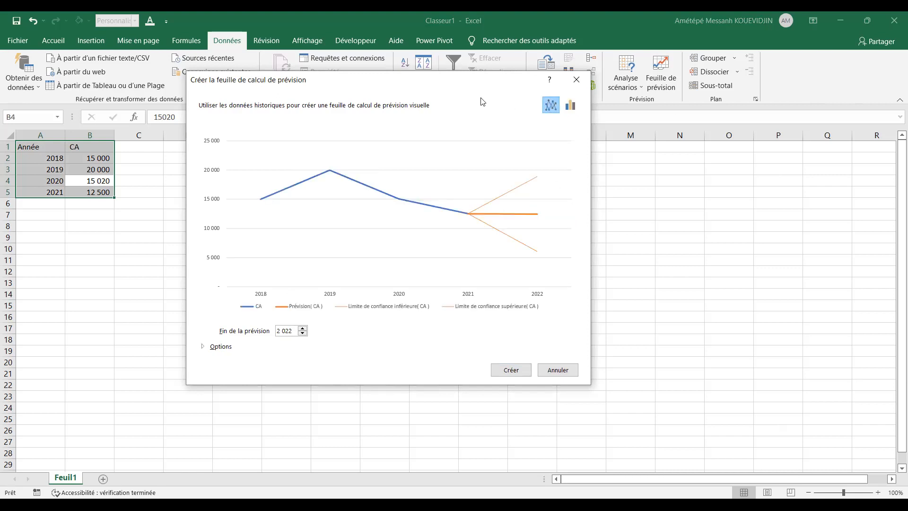
- Expand the forecast options, set the forecast end (Fin de la prévision) to 2025 and create the forecast sheet
{"action": "left_click_drag", "start_coordinate": [465, 84], "coordinate": [477, 69]}
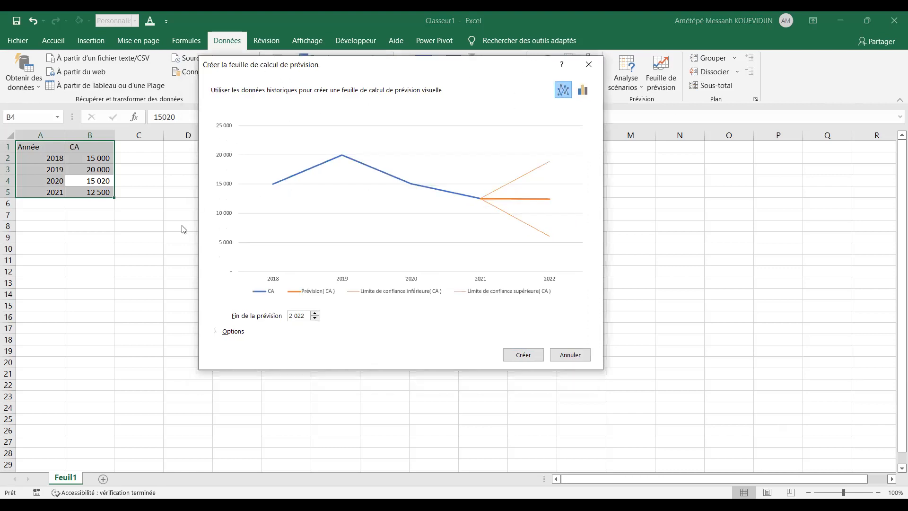
{"action": "left_click", "coordinate": [215, 333]}
{"action": "left_click", "coordinate": [215, 332]}
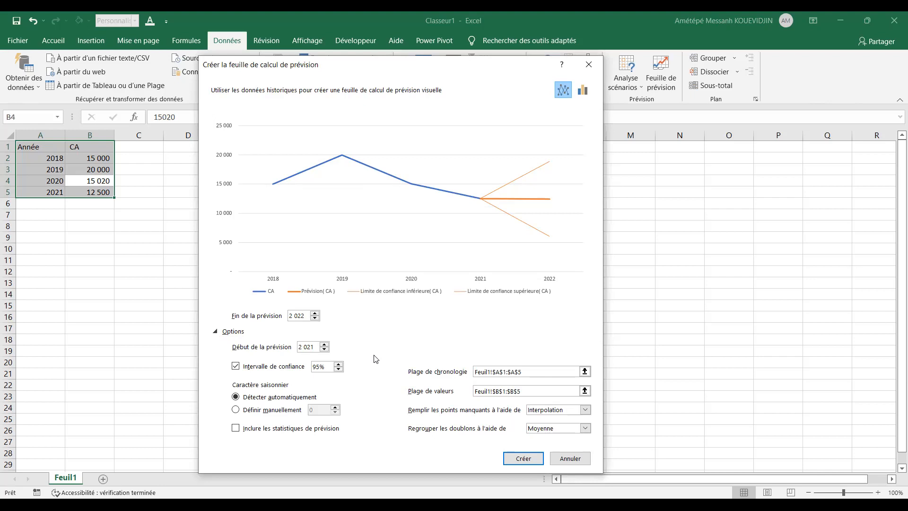
{"action": "double_click", "coordinate": [315, 314]}
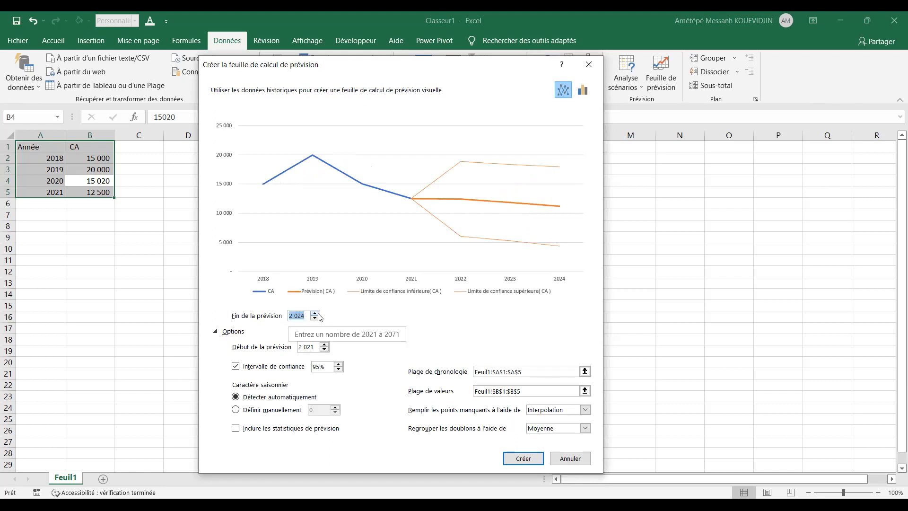
{"action": "left_click", "coordinate": [314, 313]}
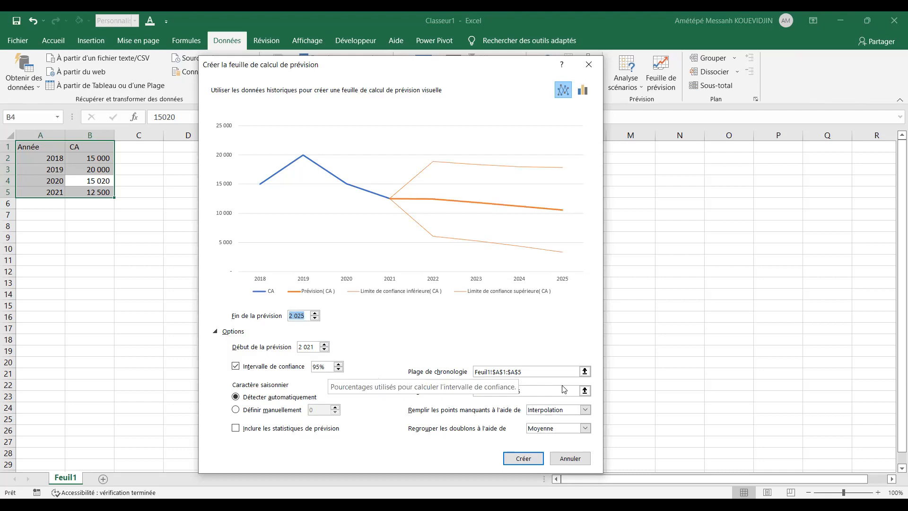
{"action": "left_click", "coordinate": [522, 458]}
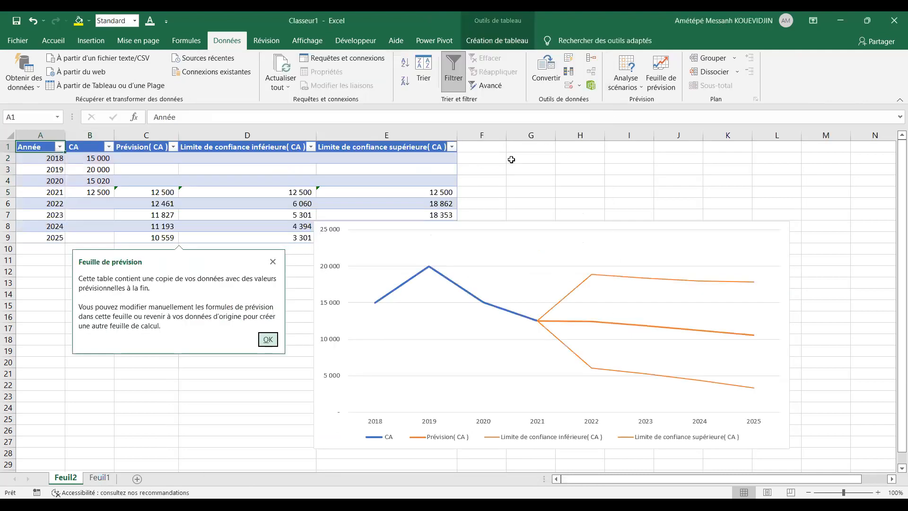
- Close the forecast sheet note and reposition the forecast chart and its plot area slightly
{"action": "left_click", "coordinate": [576, 247]}
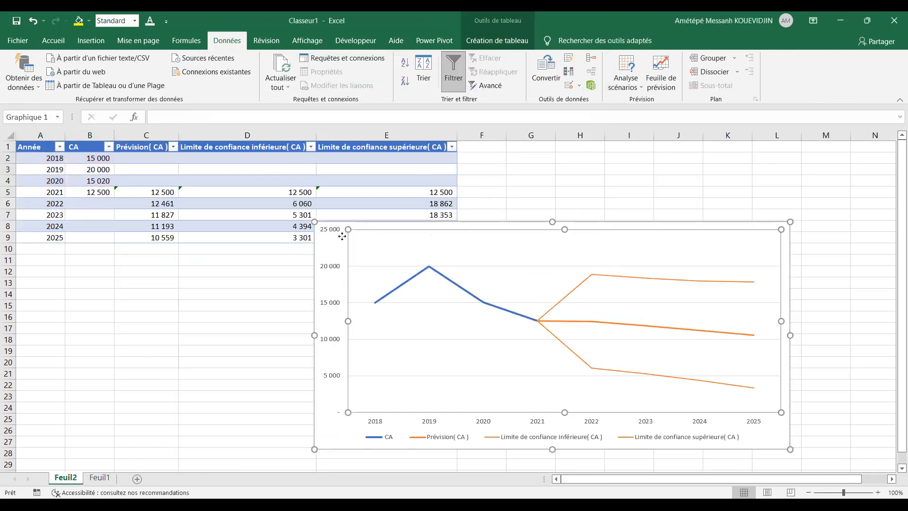
{"action": "mouse_move", "coordinate": [440, 224]}
{"action": "left_mouse_down"}
{"action": "mouse_move", "coordinate": [558, 279]}
{"action": "mouse_move", "coordinate": [557, 191]}
{"action": "mouse_move", "coordinate": [566, 188]}
{"action": "mouse_move", "coordinate": [512, 221]}
{"action": "mouse_move", "coordinate": [426, 233]}
{"action": "left_mouse_up"}
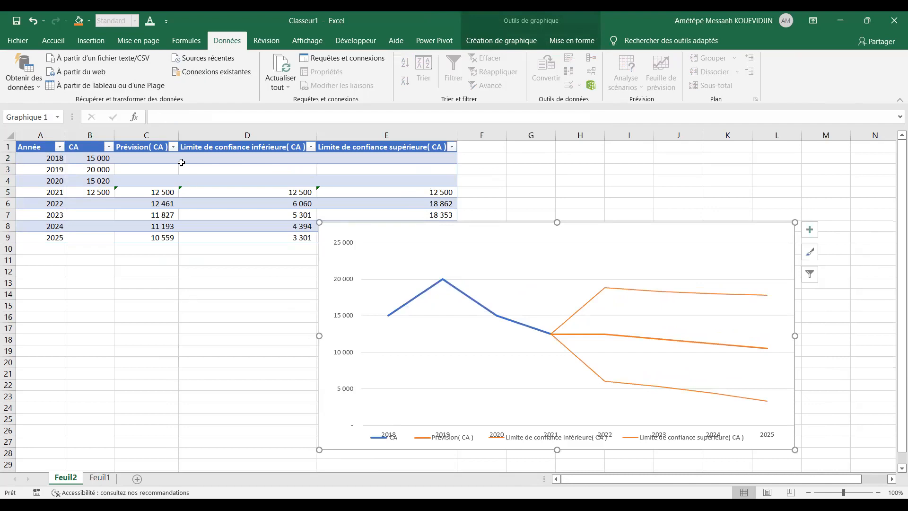
- Examine the forecast CA values for 2022 to 2025 in C6:C9 and the formula behind them
{"action": "left_click_drag", "start_coordinate": [162, 204], "coordinate": [160, 236]}
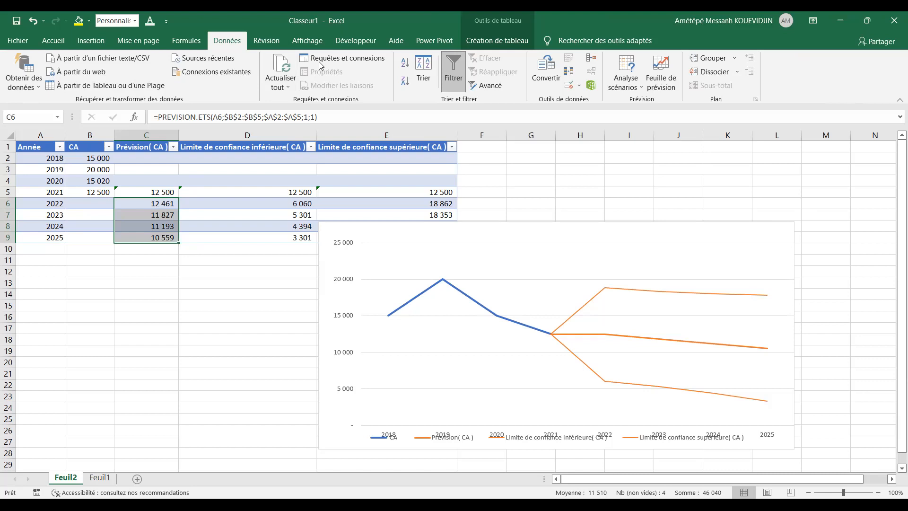
{"action": "left_click", "coordinate": [551, 165]}
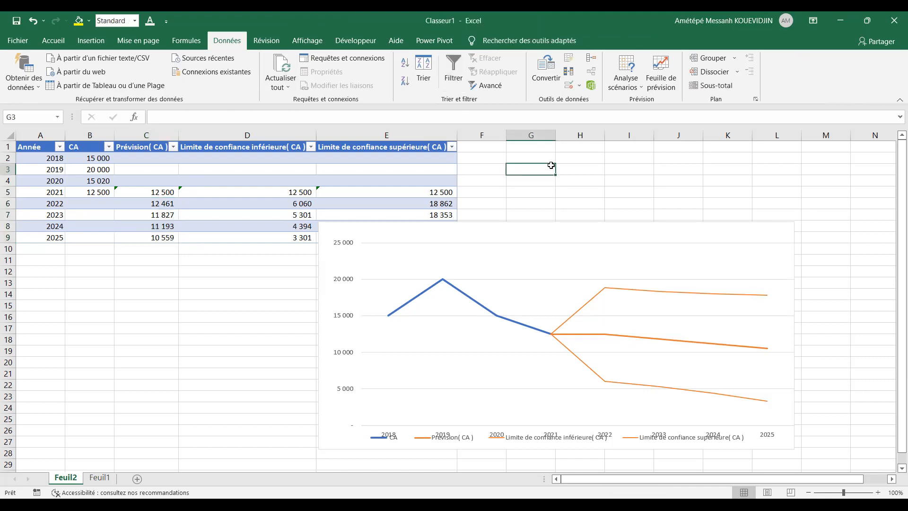